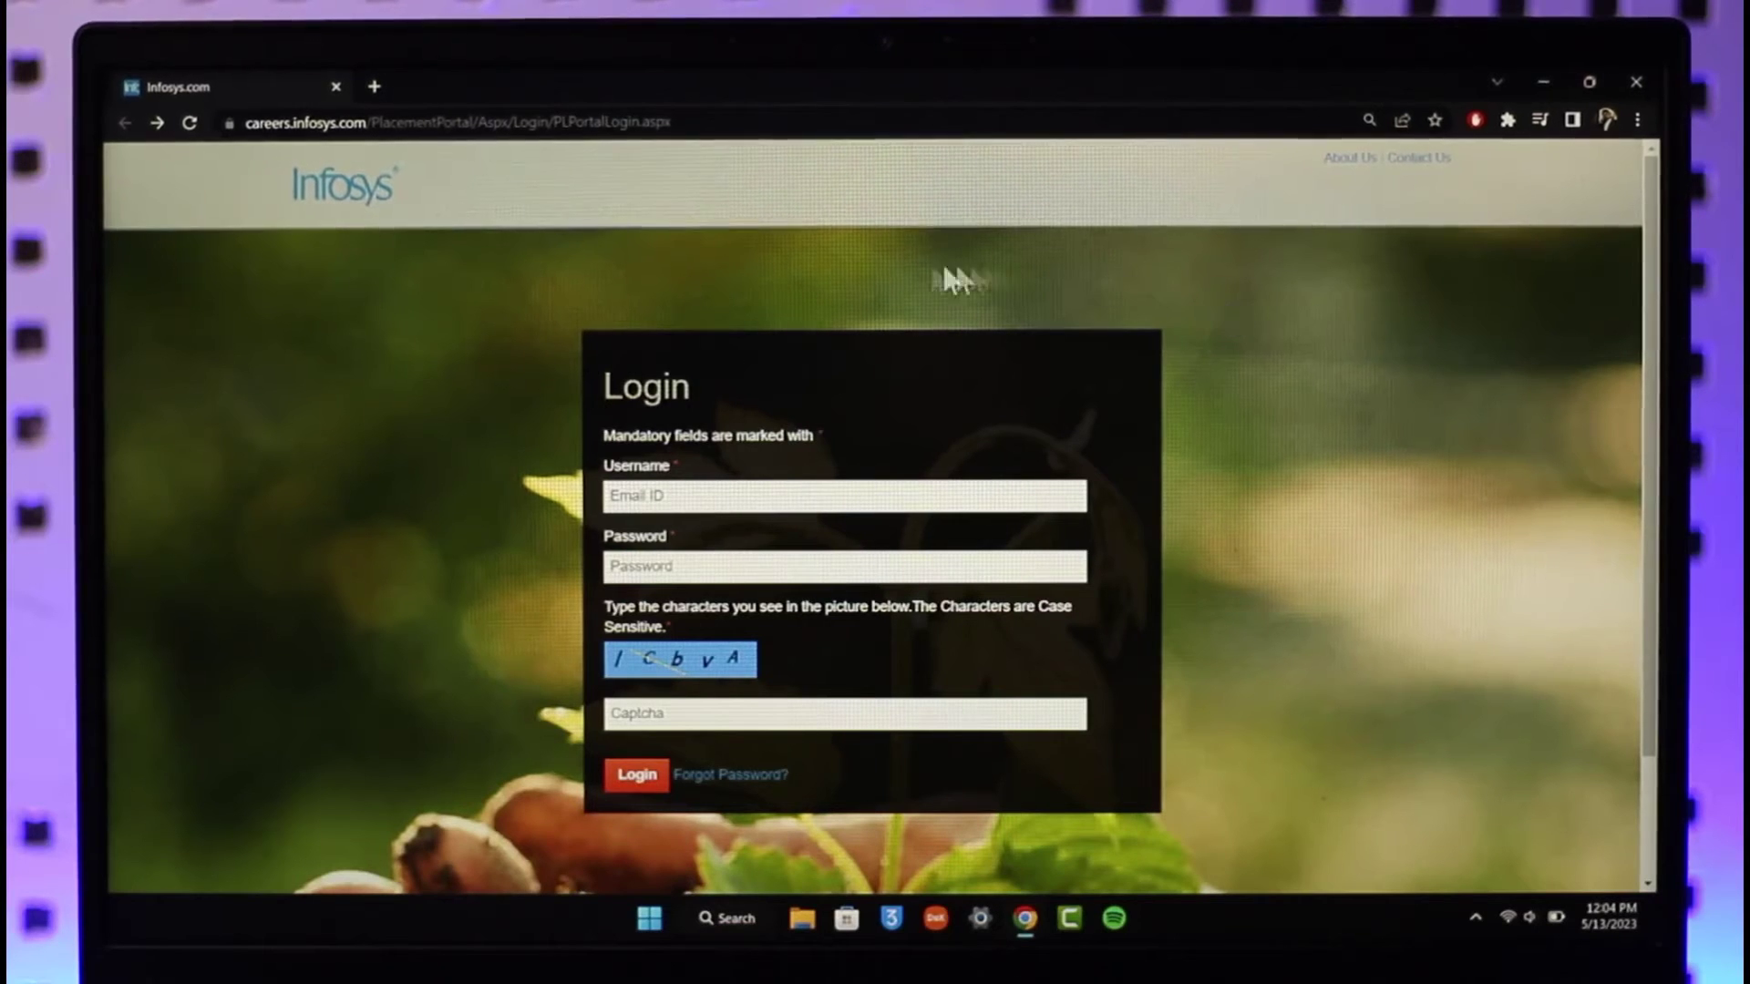
Check the page address and highlight the Login heading and instructions, then clear the highlight
left_click(749, 123)
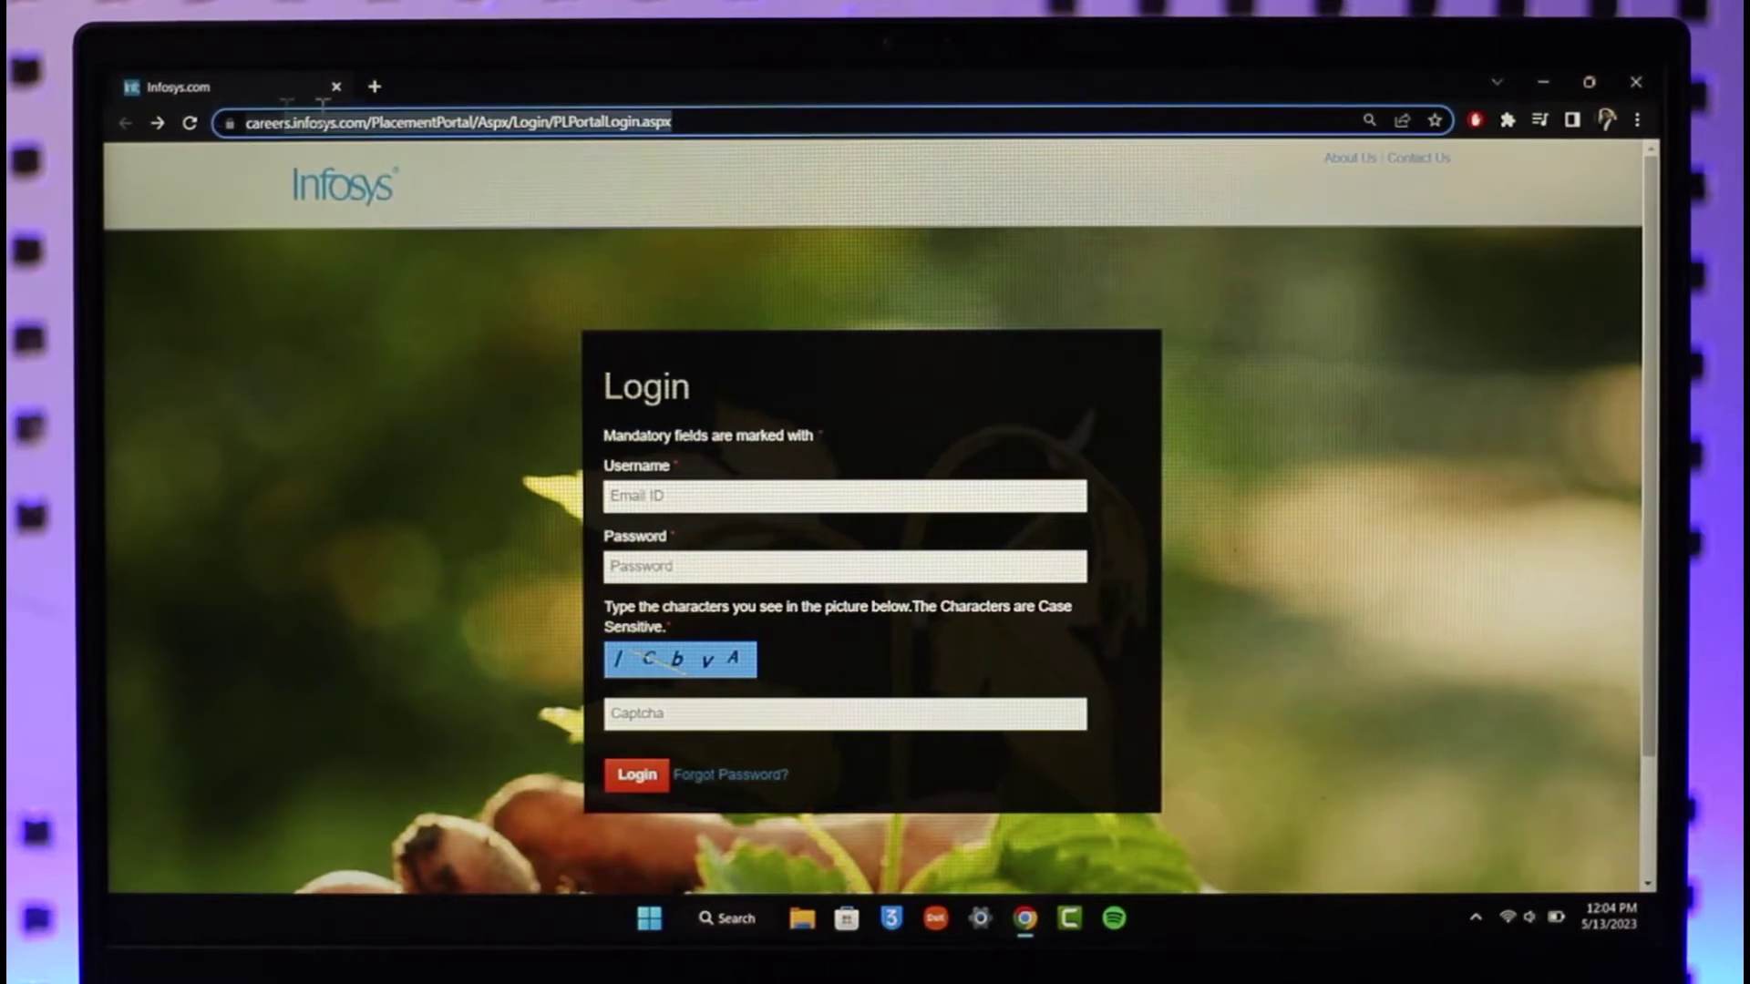
left_click(908, 123)
left_click(770, 121)
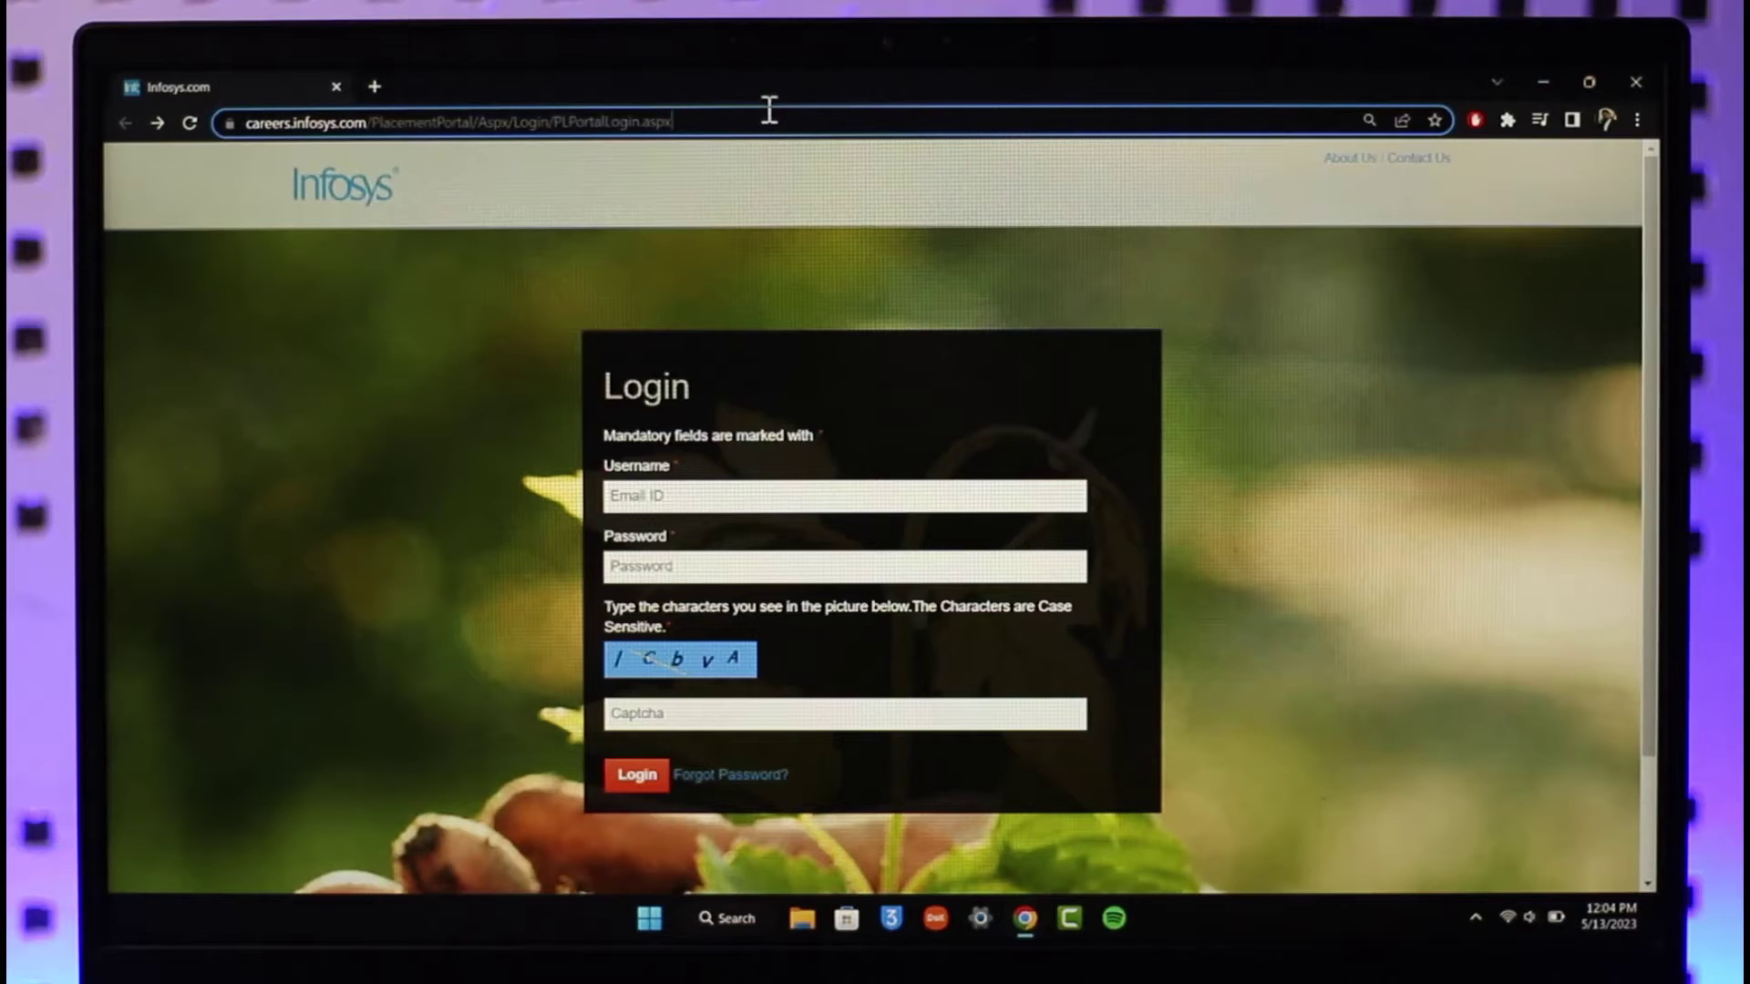
left_click_drag(622, 385, 834, 477)
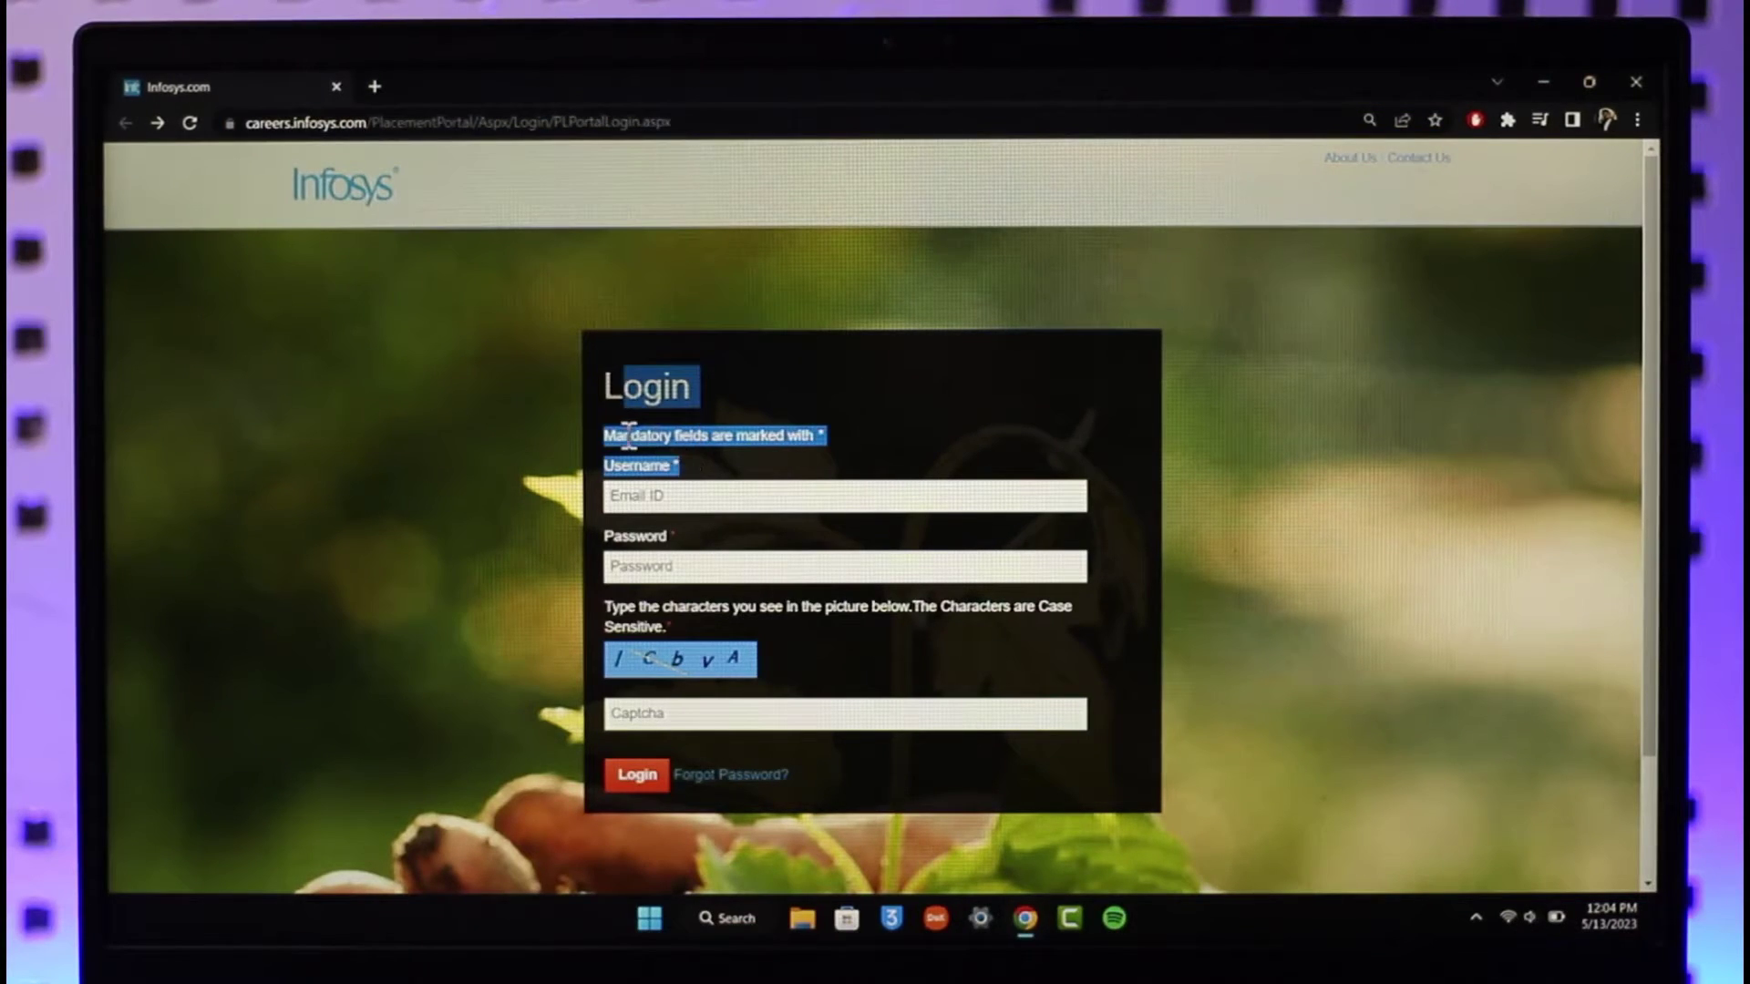
left_click(624, 434)
scroll(750, 576, "down", 3)
scroll(892, 572, "up", 2)
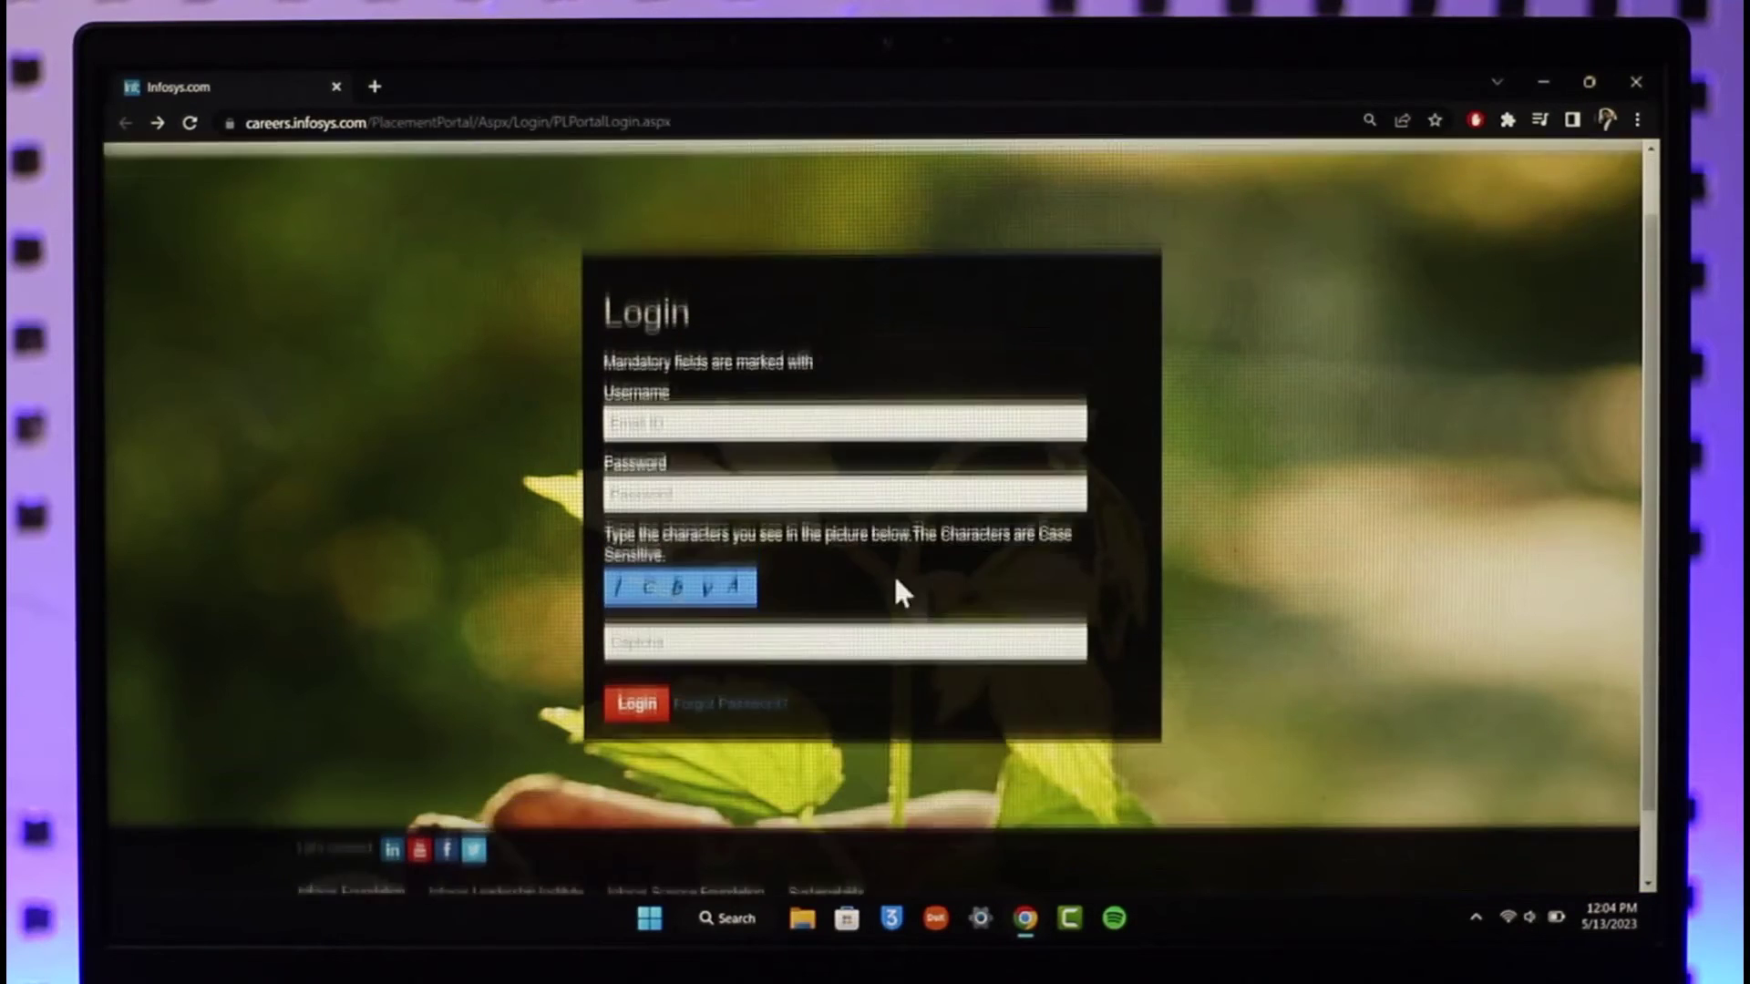
Fill Email ID with the saved autofill email, then move to the Captcha field for 'icbva'
left_click(673, 447)
left_click(746, 493)
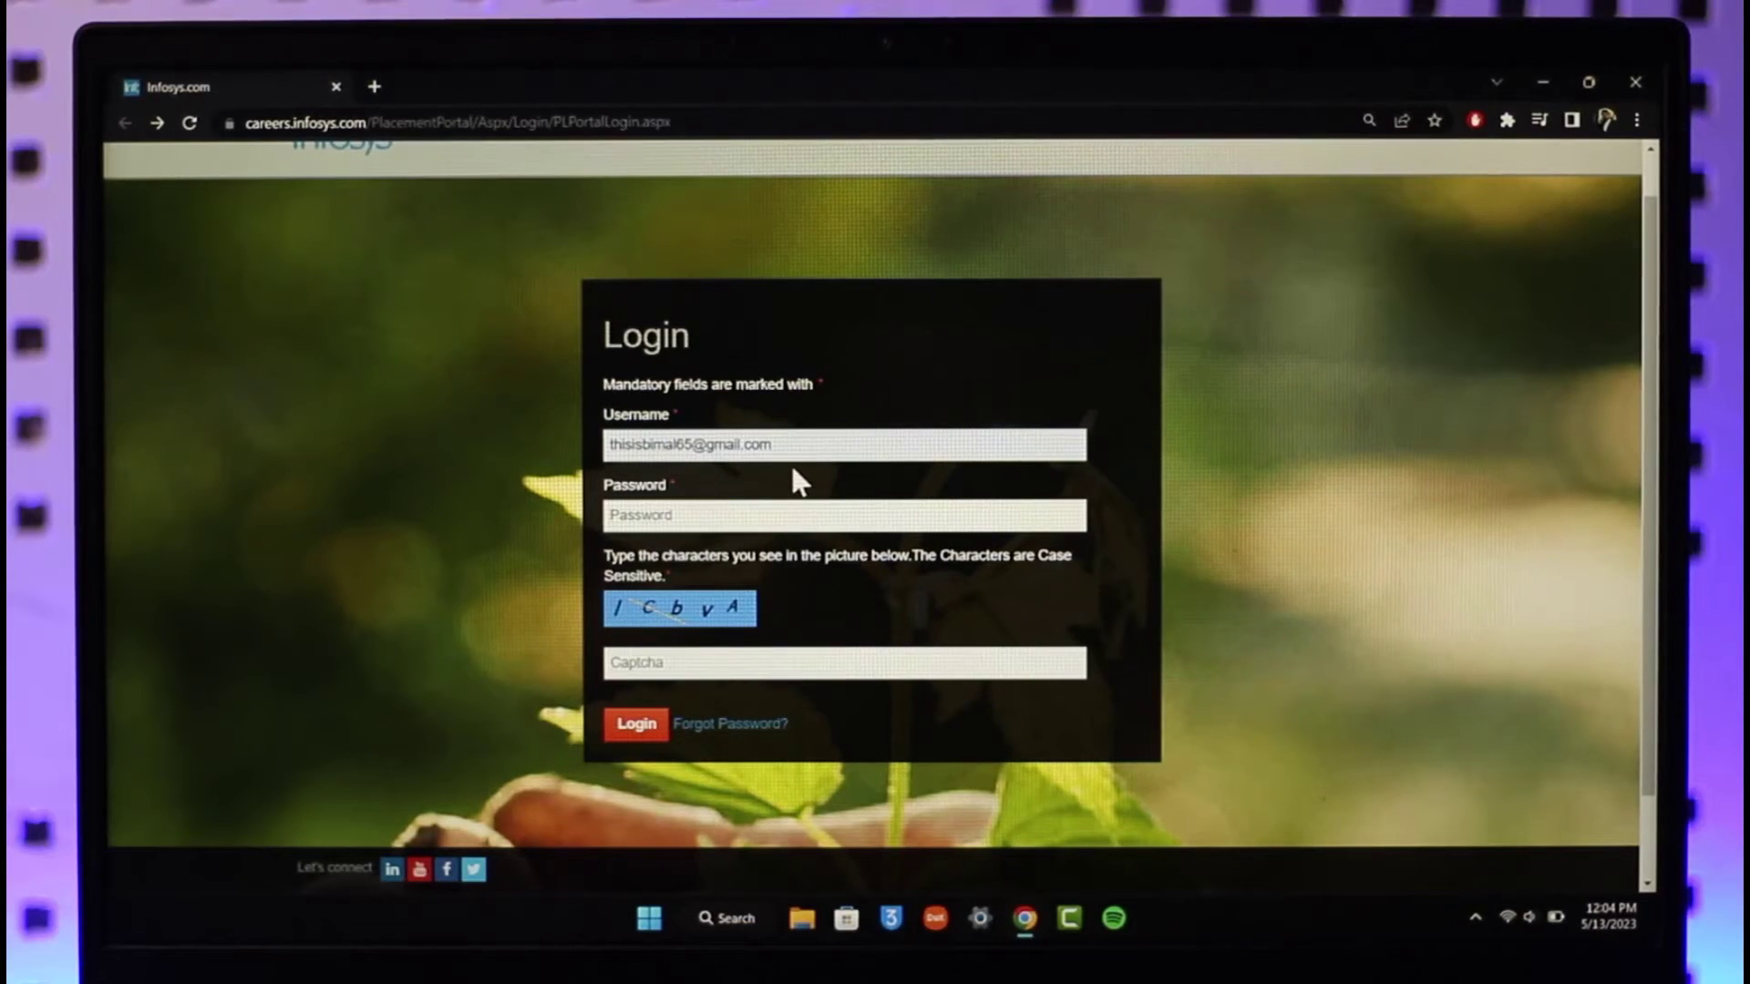
type("******")
left_click(707, 669)
type("lCb")
type("vA")
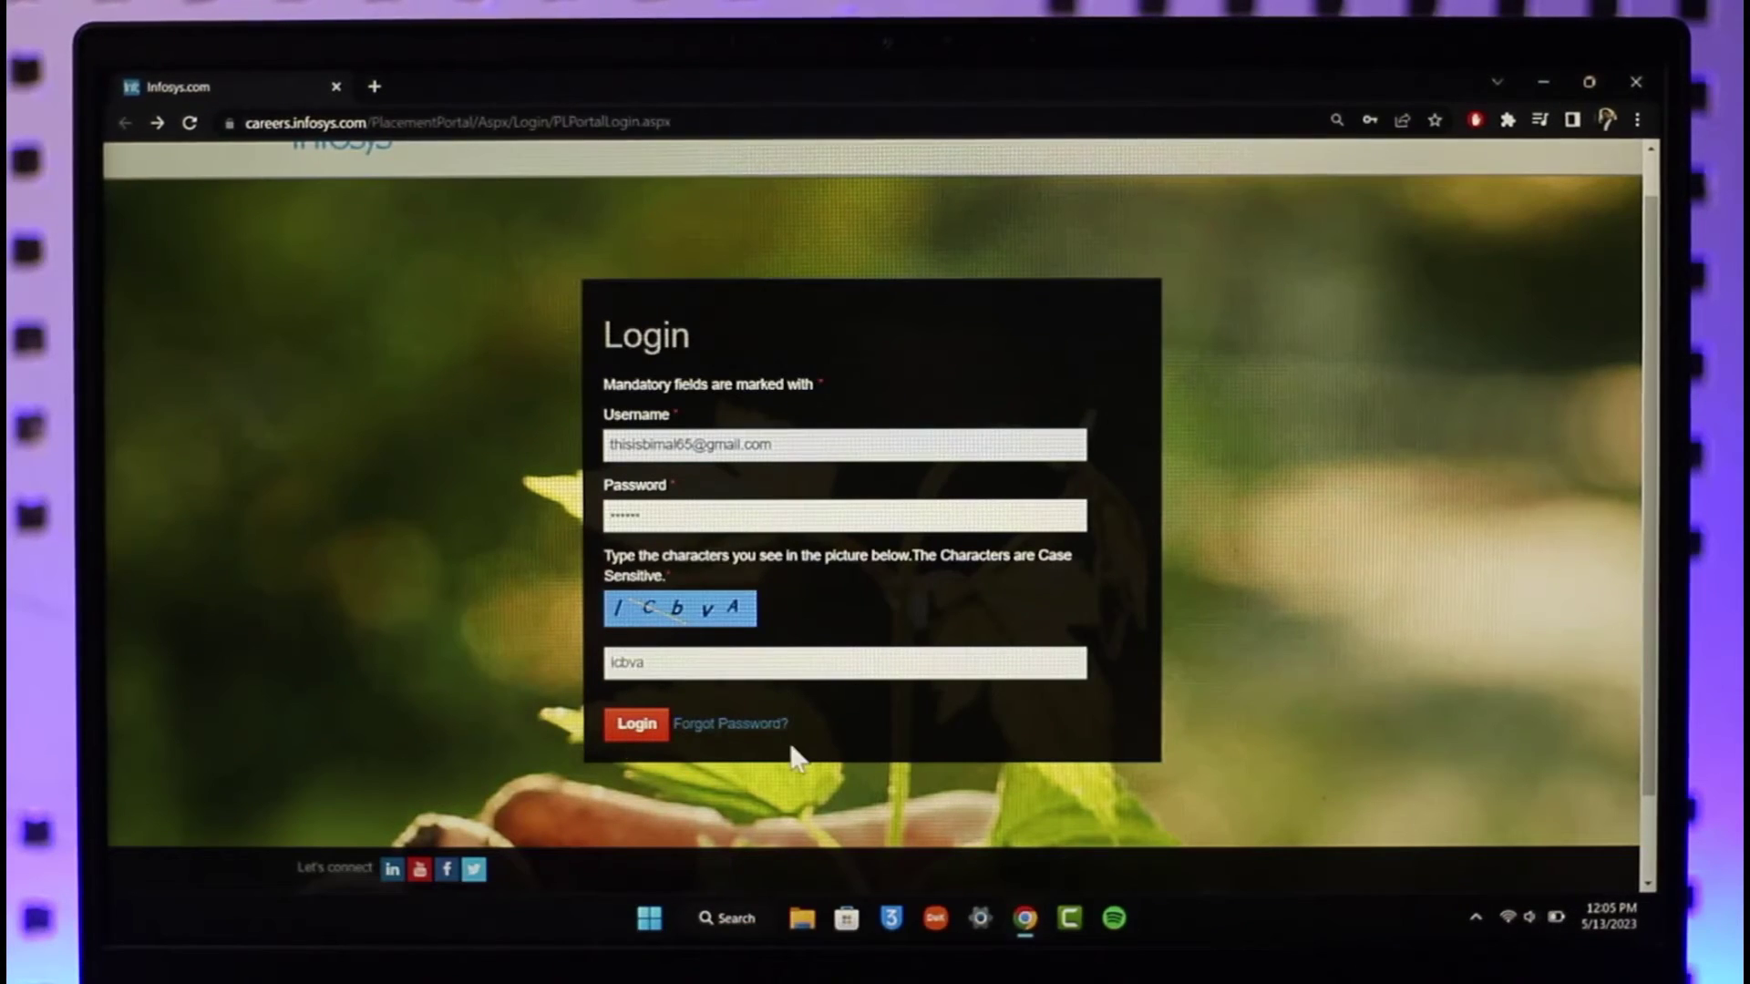
scroll(793, 756, "down", 1)
scroll(730, 714, "up", 2)
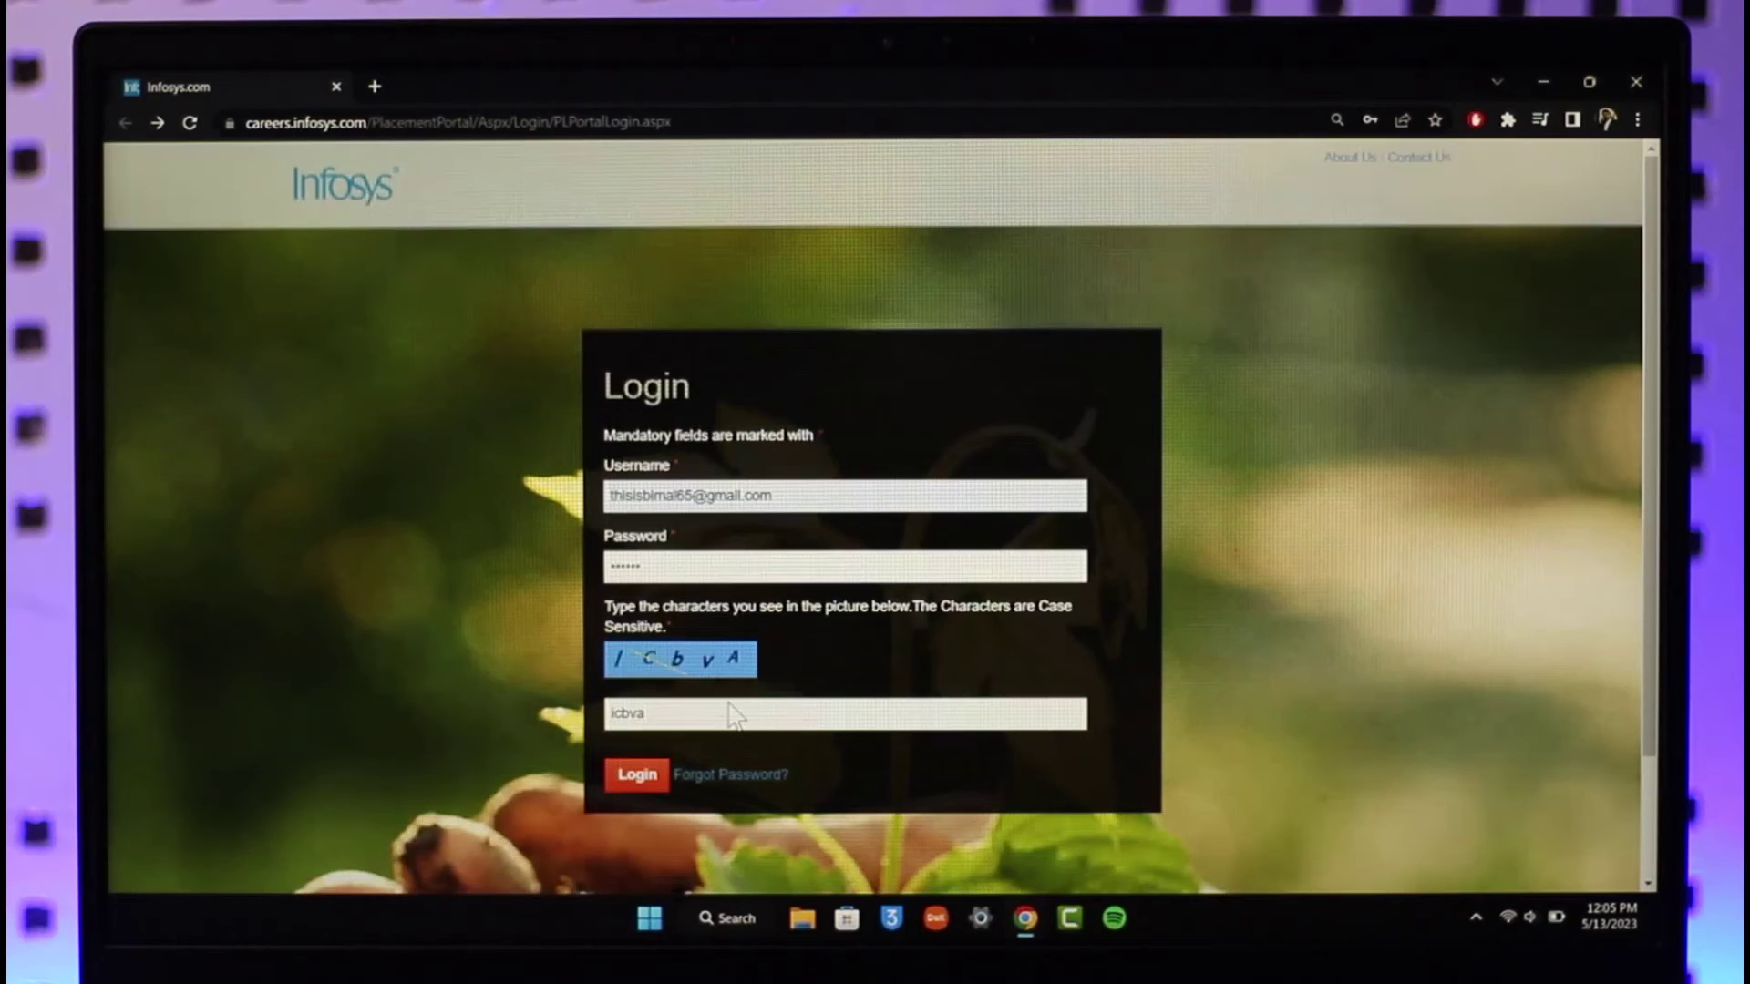